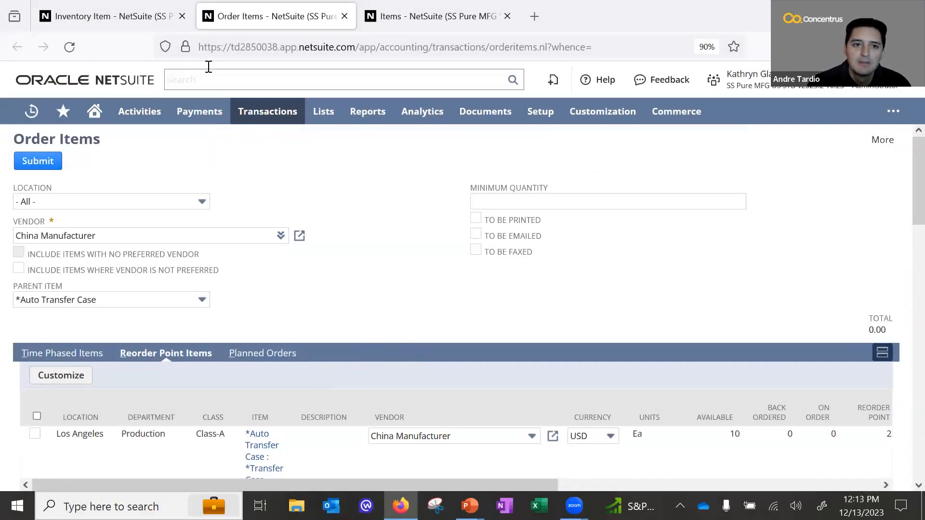
- Check stock by location, return to Order Items and start choosing the Location filter
left_click(119, 21)
mouse_move(213, 270)
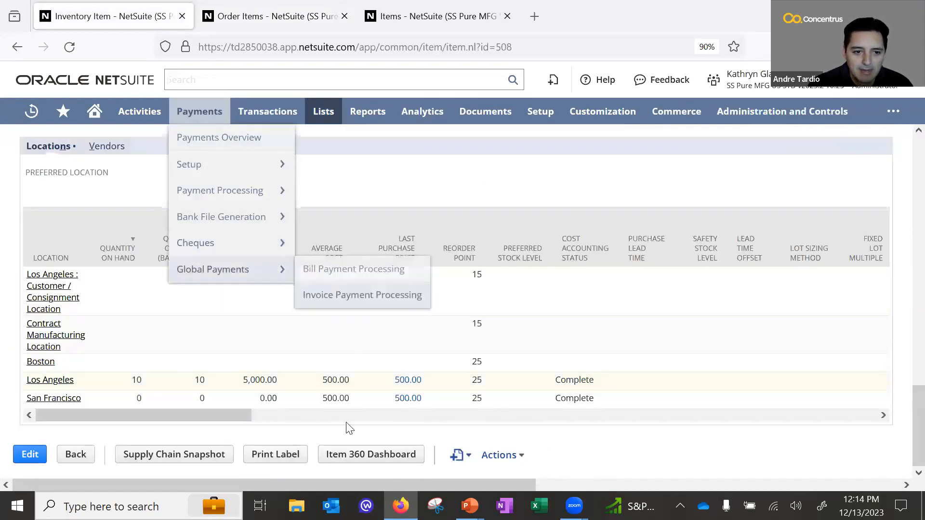
left_click(201, 20)
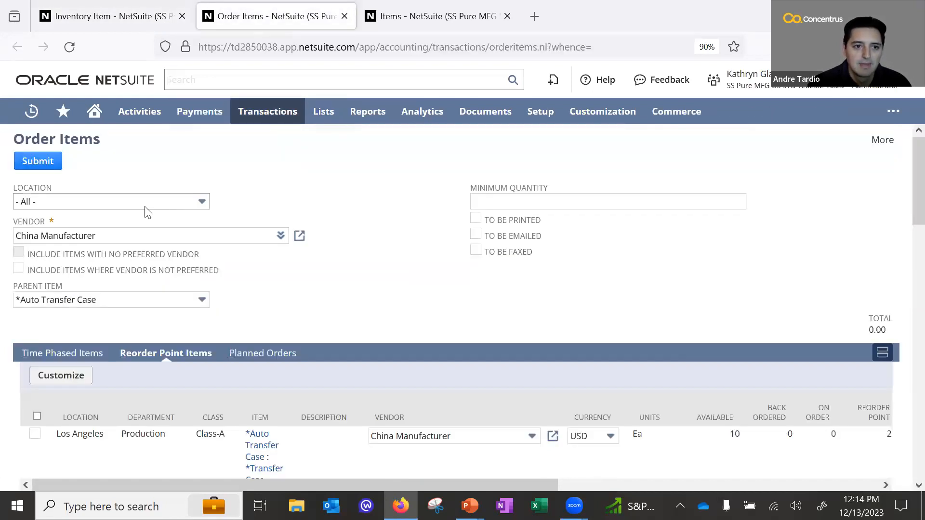
left_click(103, 204)
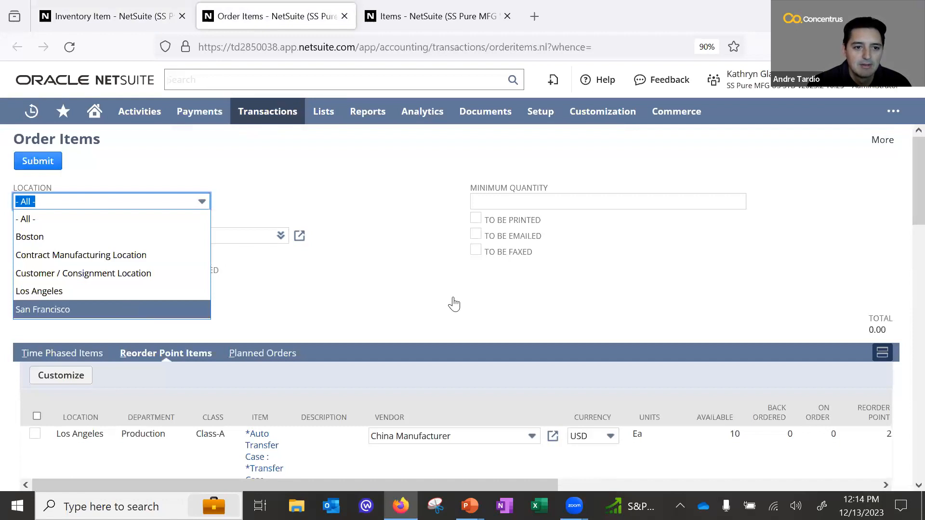
- Filter to San Francisco, mark the Transfer Case Gears line and begin editing its quantity to 23
key("Return")
scroll(376, 260, "down", 3)
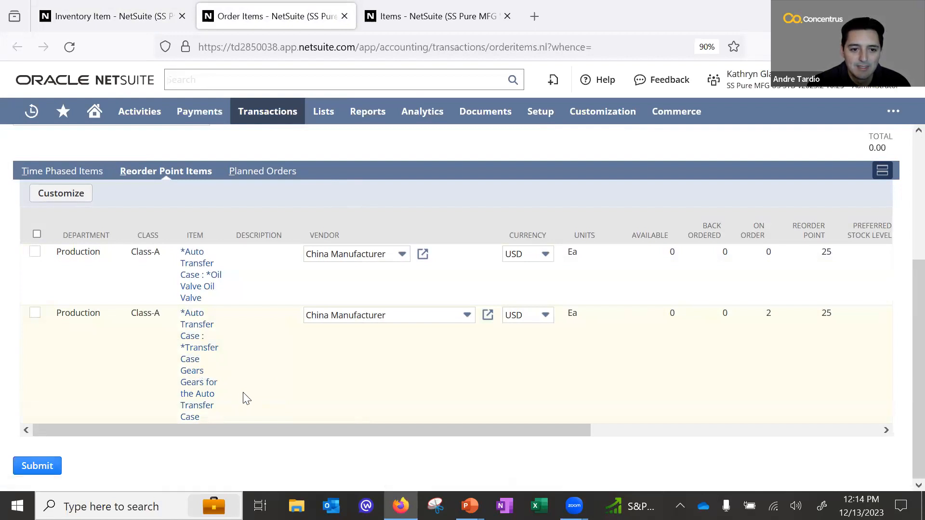
scroll(264, 351, "up", 1)
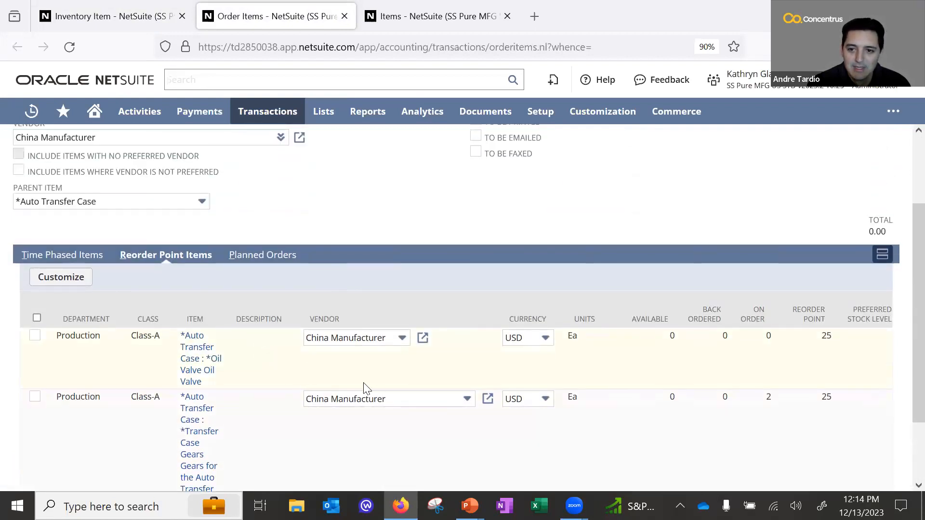
scroll(409, 417, "down", 1)
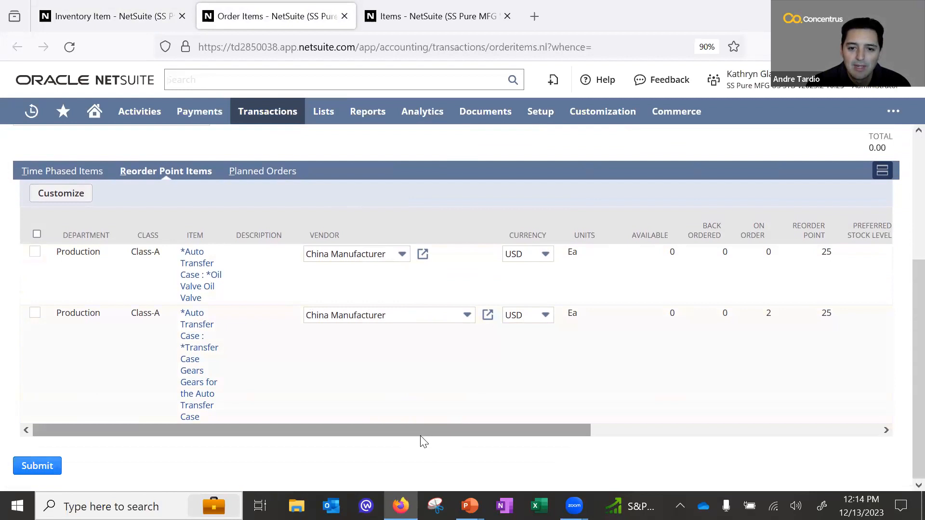
scroll(326, 429, "right", 1)
left_click(23, 313)
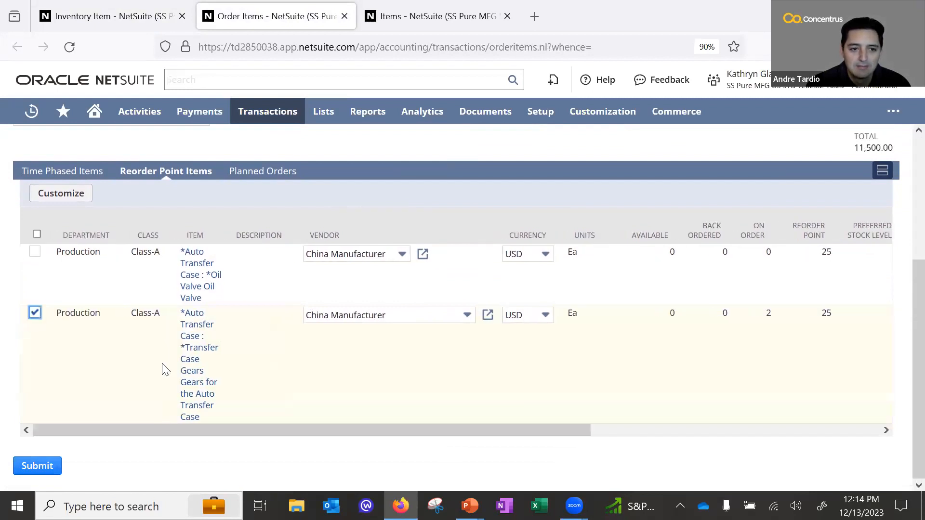
left_click_drag(358, 431, 571, 426)
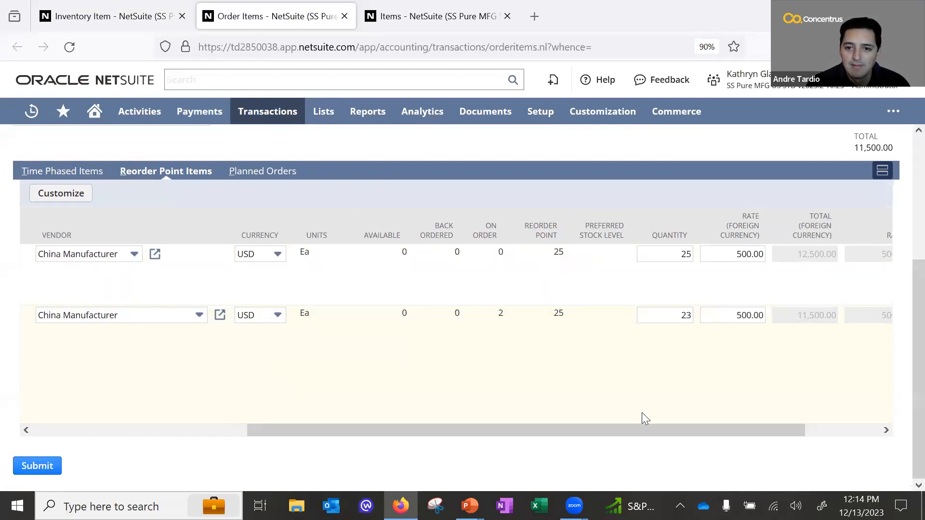
left_click_drag(662, 428, 702, 432)
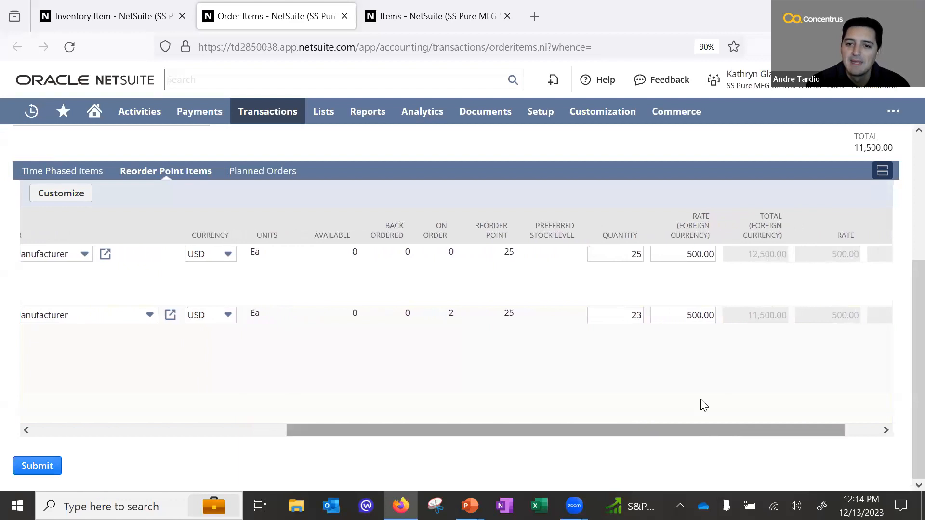
left_click(631, 315)
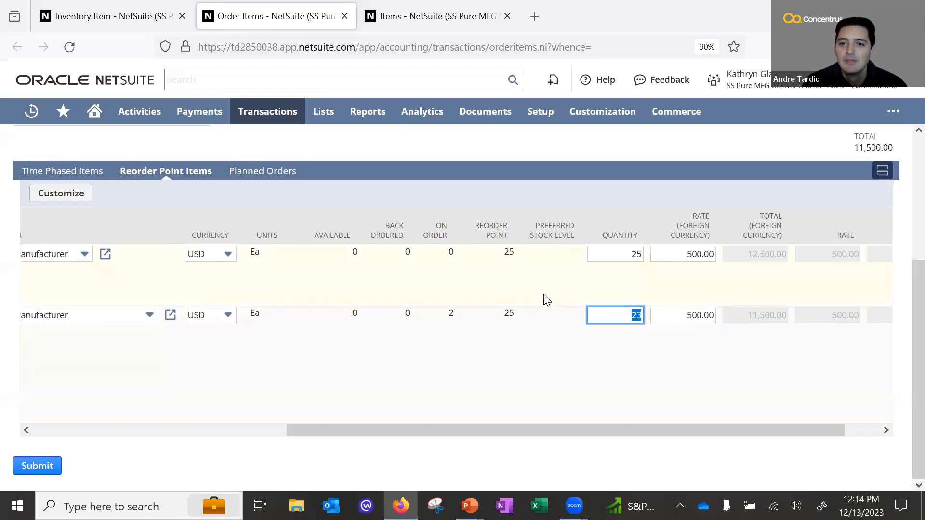
left_click(629, 316)
type("25")
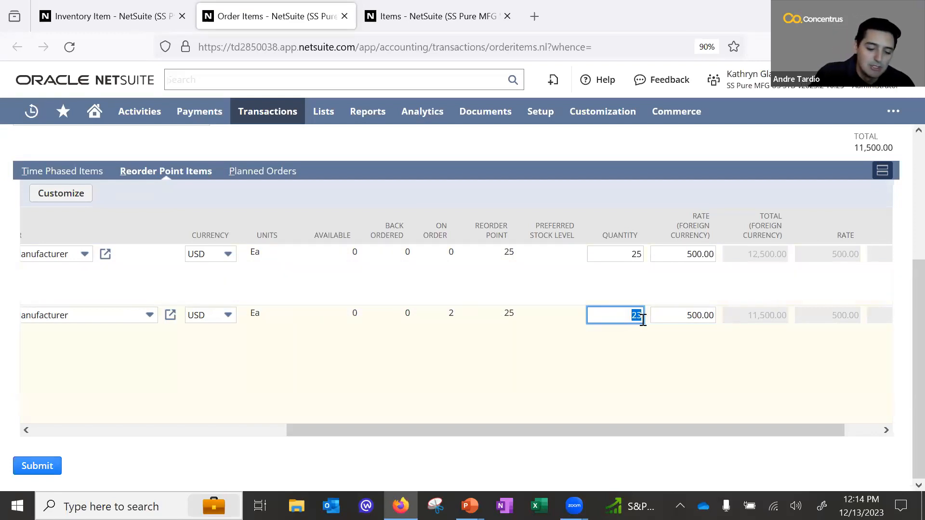
type("10")
key("BackSpace")
key("BackSpace")
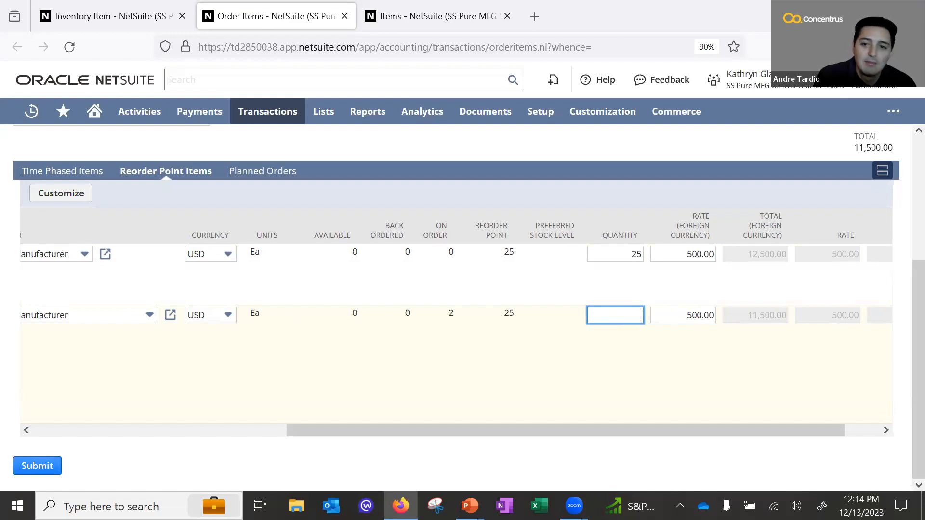
type("23")
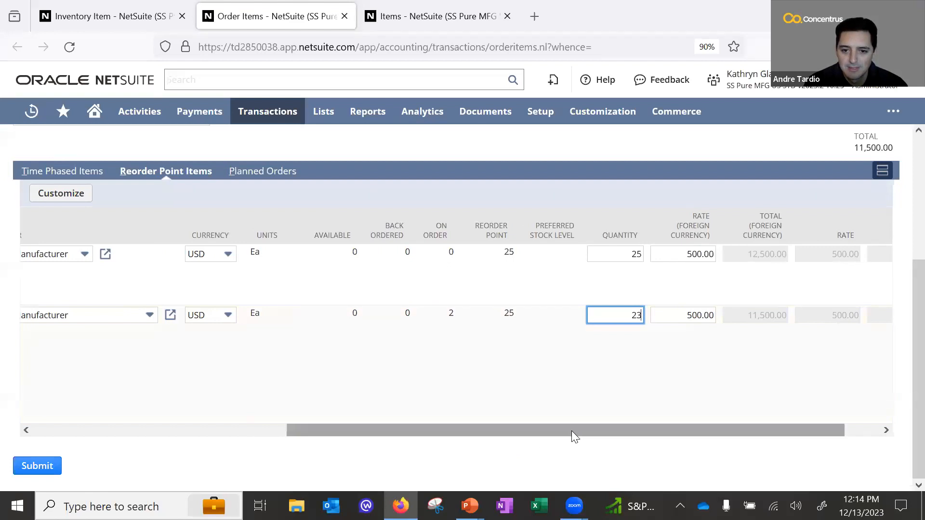
left_click_drag(572, 431, 607, 431)
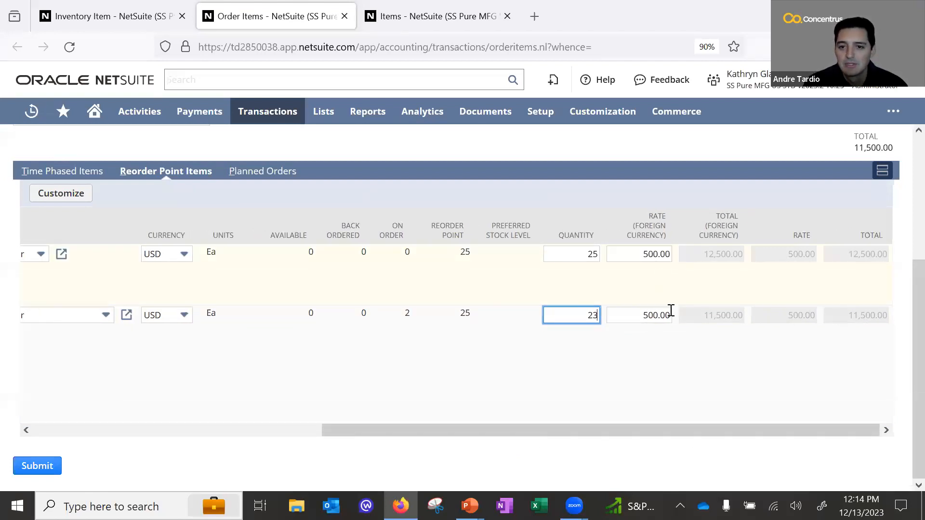
left_click_drag(633, 433, 315, 431)
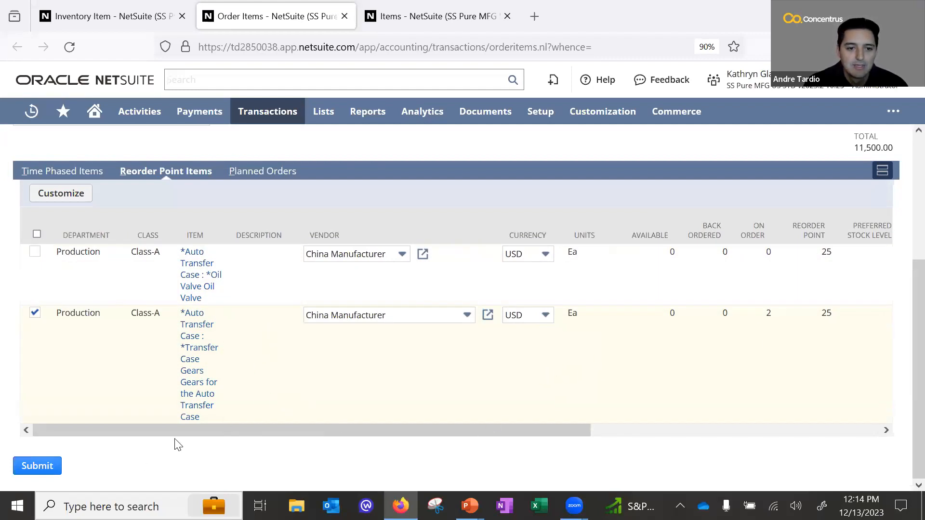
left_click(48, 467)
- Submit the order and refresh Processed Purchase Orders until PO1537 for 11,500.00 shows Complete
left_click(36, 466)
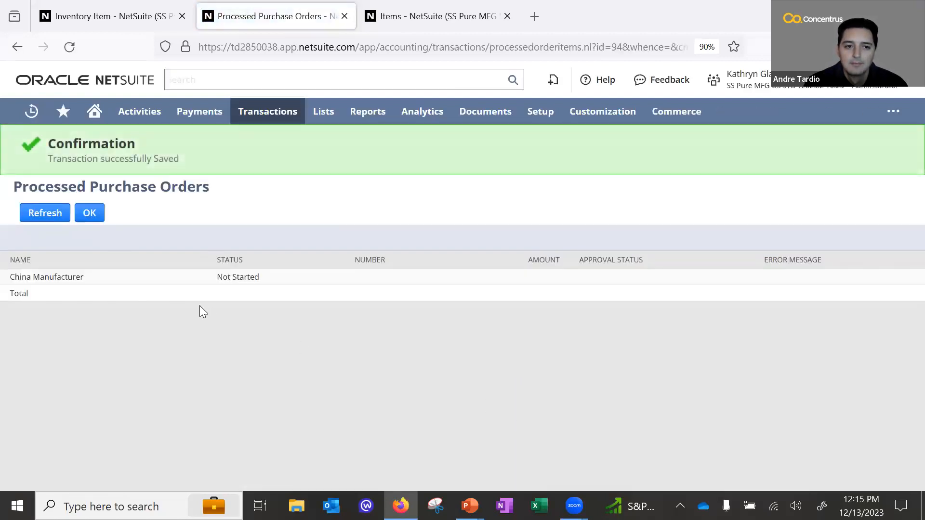
left_click(43, 220)
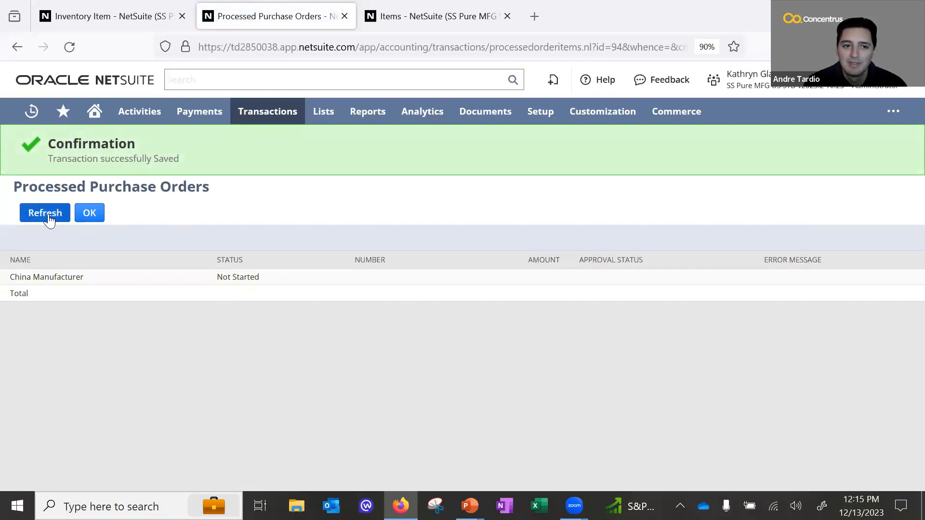
left_click(49, 217)
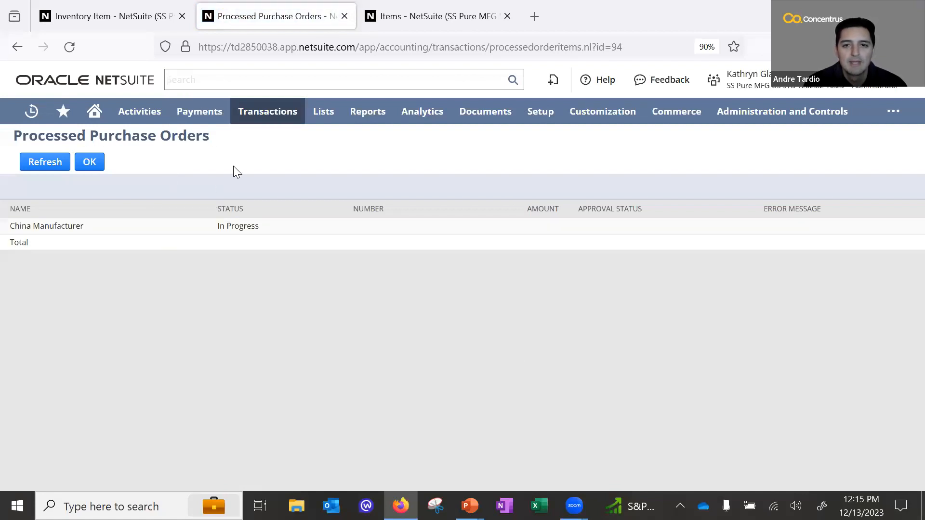
left_click(50, 165)
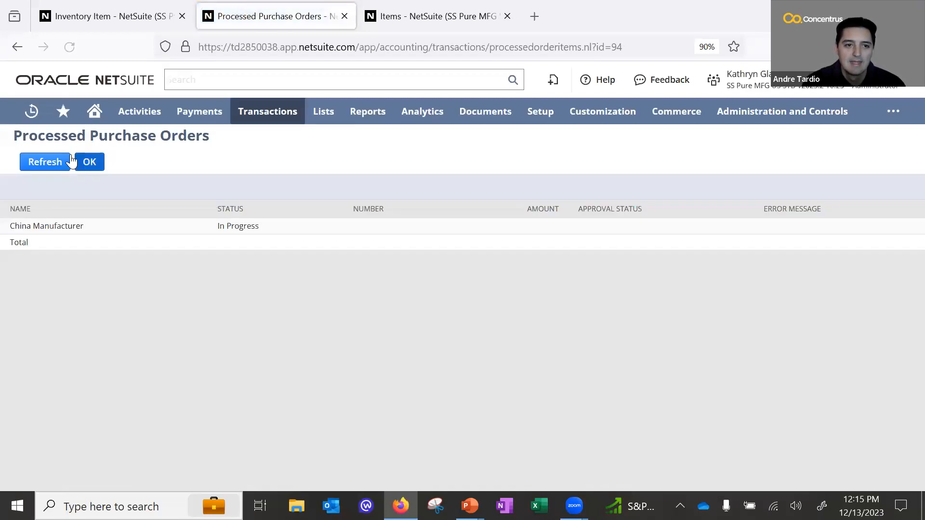
left_click(36, 164)
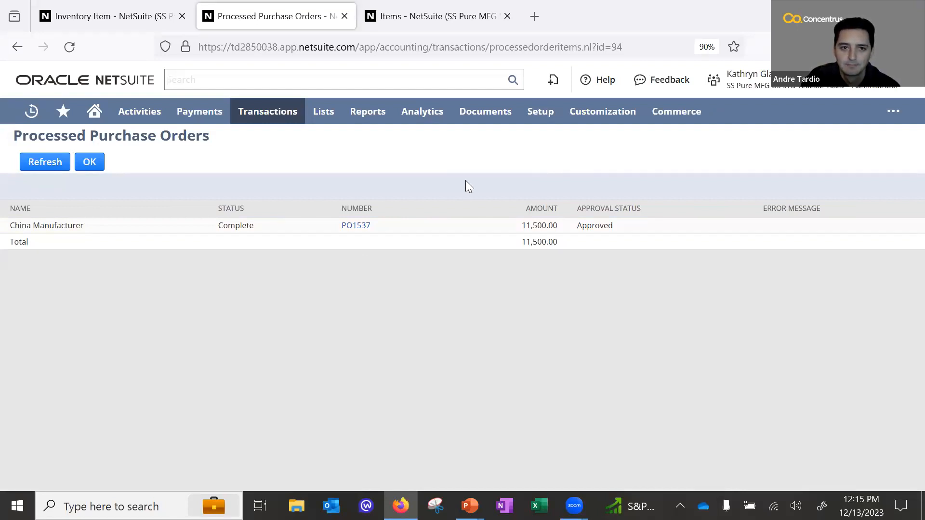
- Review PO1537: 23 Transfer Case Gears at 500.00 for San Francisco, total 11,500.00
left_click(357, 227)
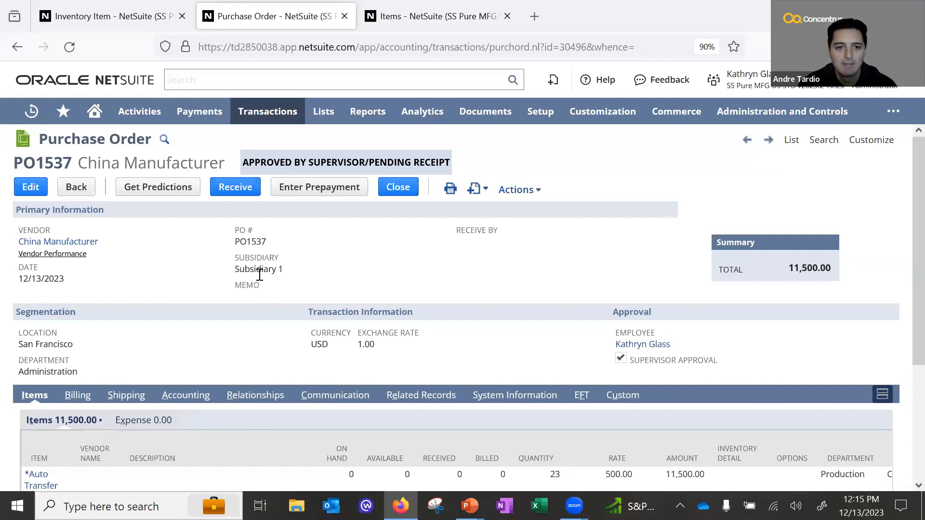
left_click(318, 279)
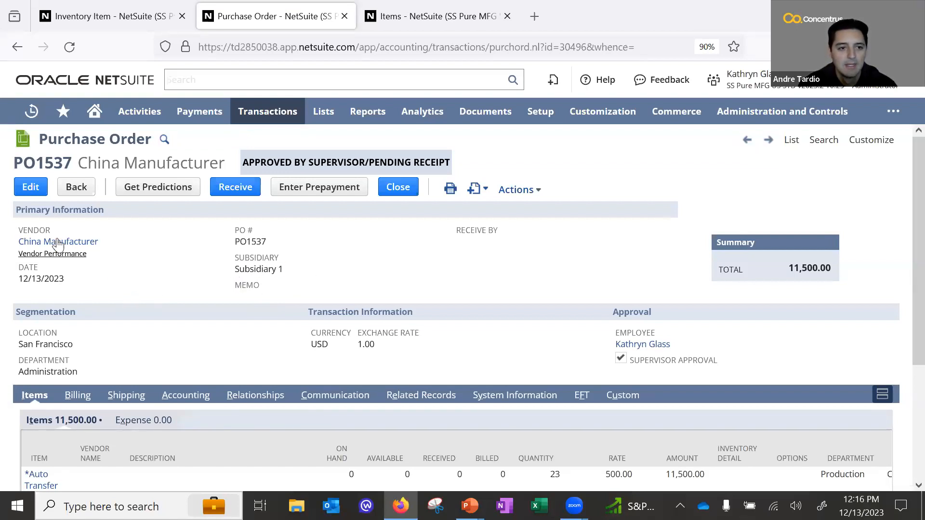
scroll(283, 266, "down", 2)
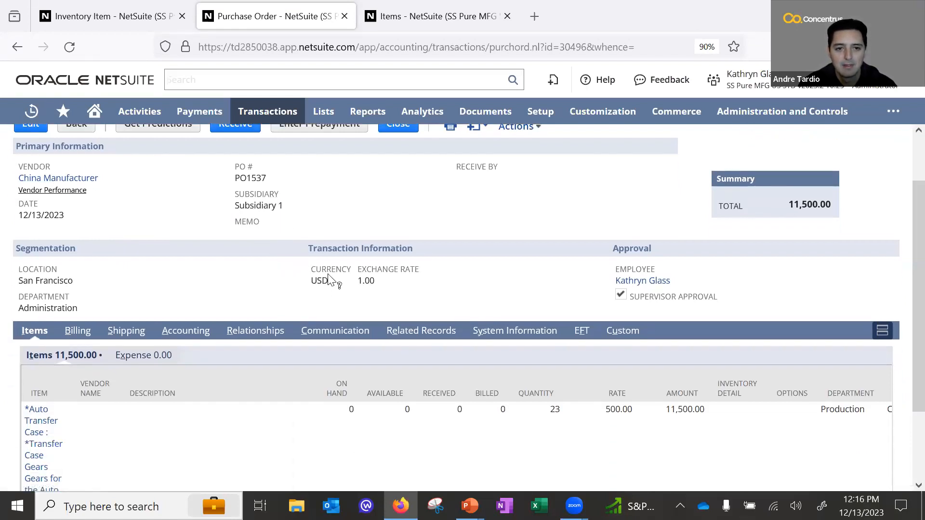
double_click(53, 279)
left_click(114, 288)
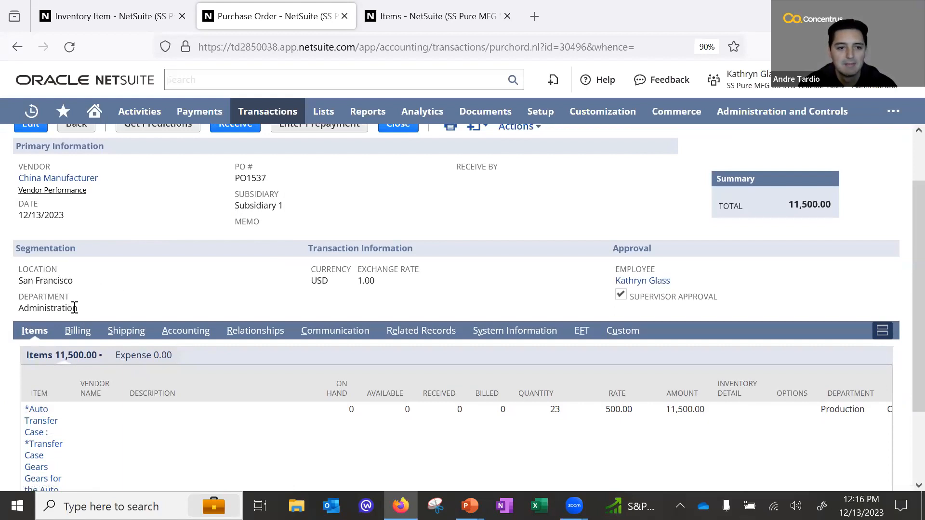
scroll(78, 308, "up", 3)
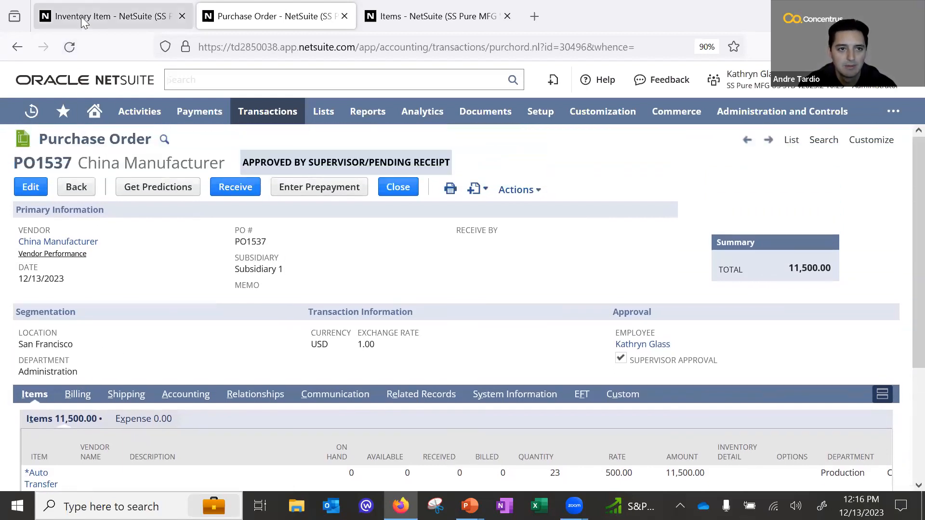
- Glance at the Transfer Case Gears item record, then return to PO1537
left_click(108, 16)
scroll(329, 293, "up", 3)
scroll(332, 297, "up", 3)
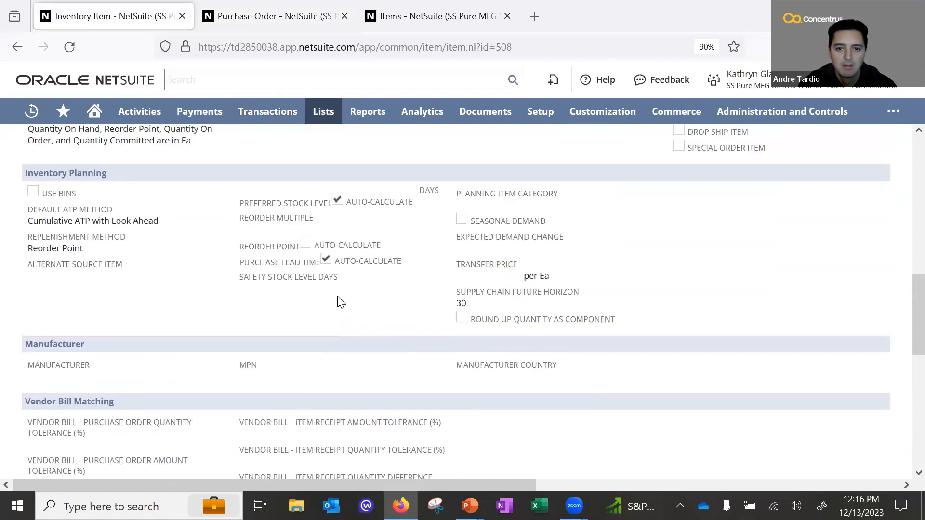
scroll(346, 304, "up", 1)
scroll(383, 312, "up", 2)
scroll(412, 315, "up", 3)
scroll(420, 312, "up", 2)
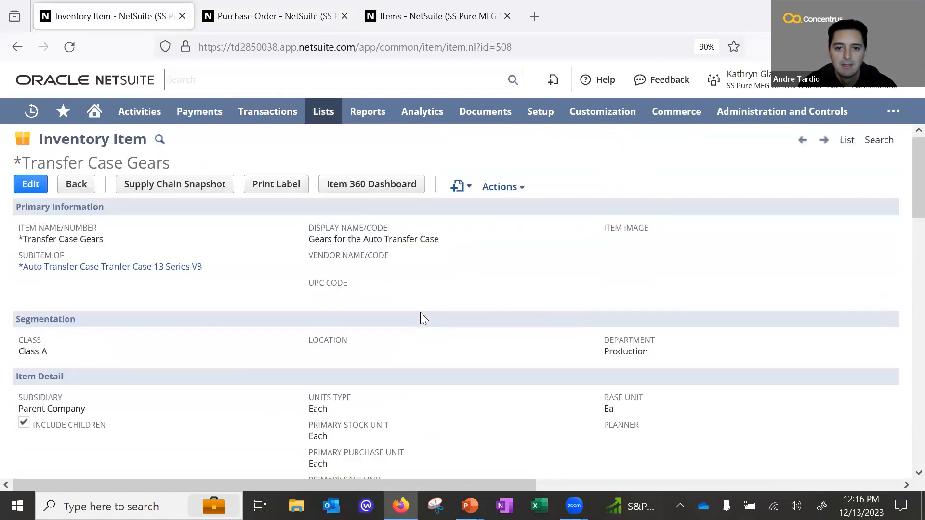
scroll(418, 310, "down", 4)
left_click(246, 21)
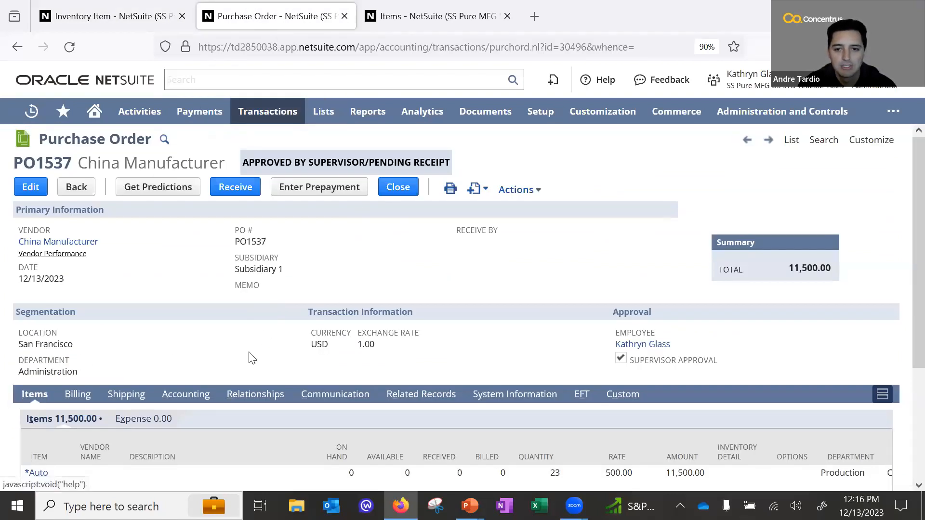
scroll(269, 344, "down", 1)
scroll(325, 341, "down", 2)
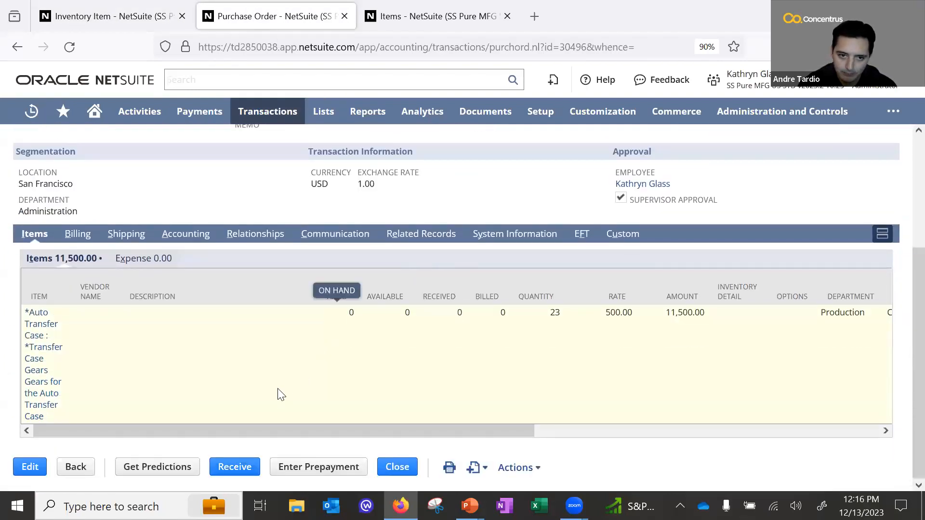
scroll(185, 393, "up", 2)
scroll(184, 387, "up", 1)
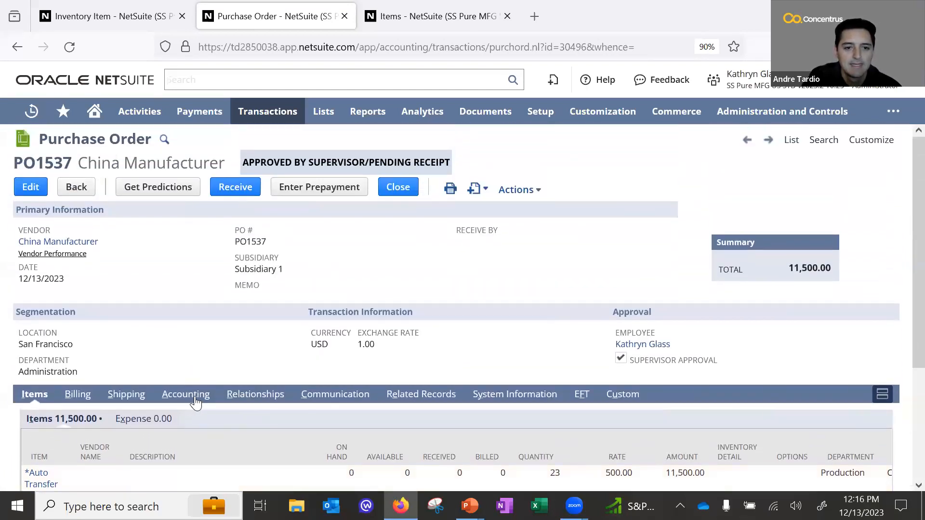
scroll(195, 400, "down", 2)
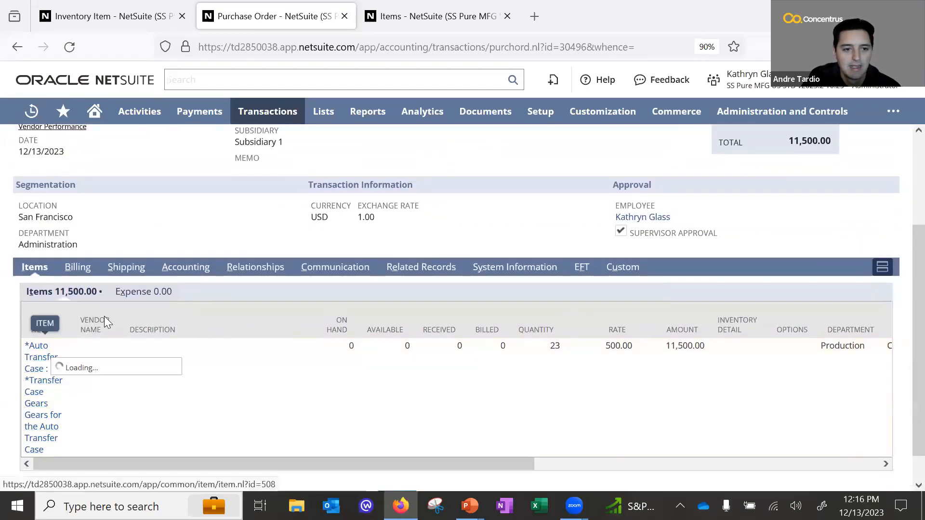
mouse_move(618, 346)
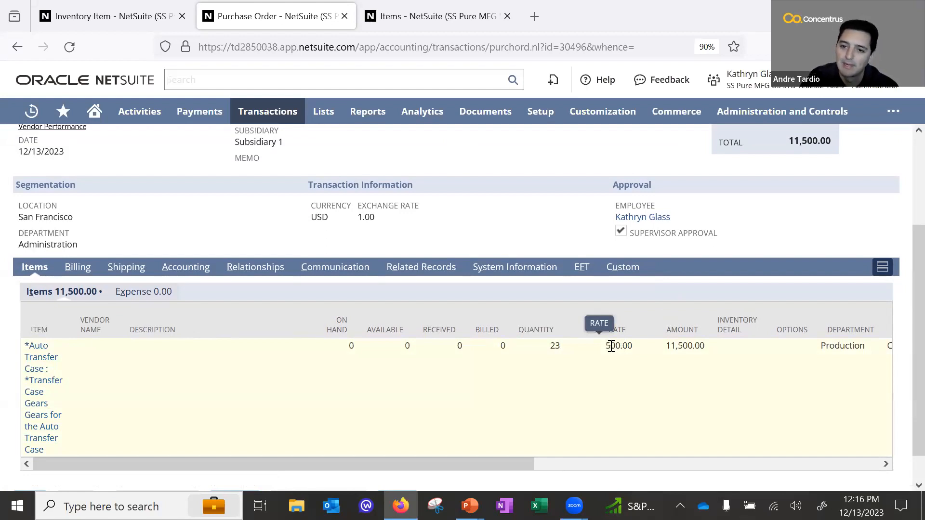
mouse_move(530, 463)
left_mouse_down()
mouse_move(904, 485)
mouse_move(348, 444)
left_mouse_up()
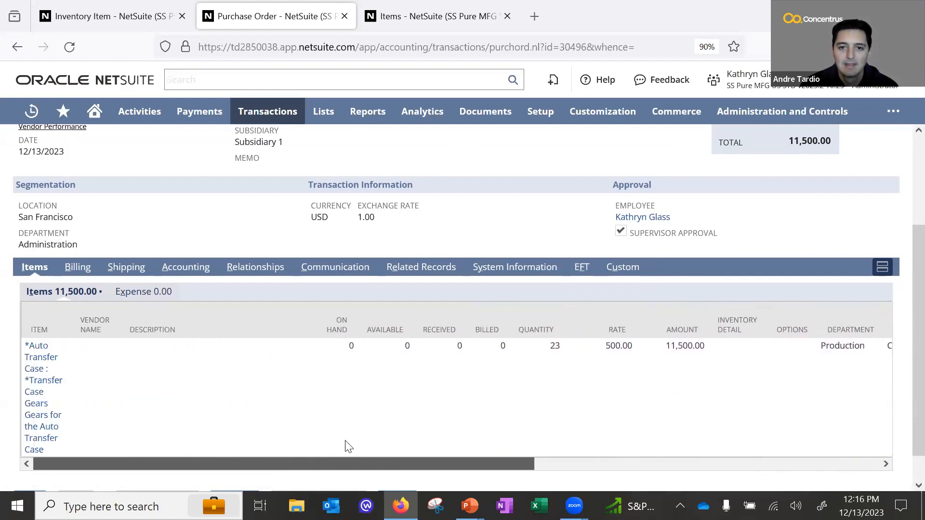
scroll(466, 346, "up", 3)
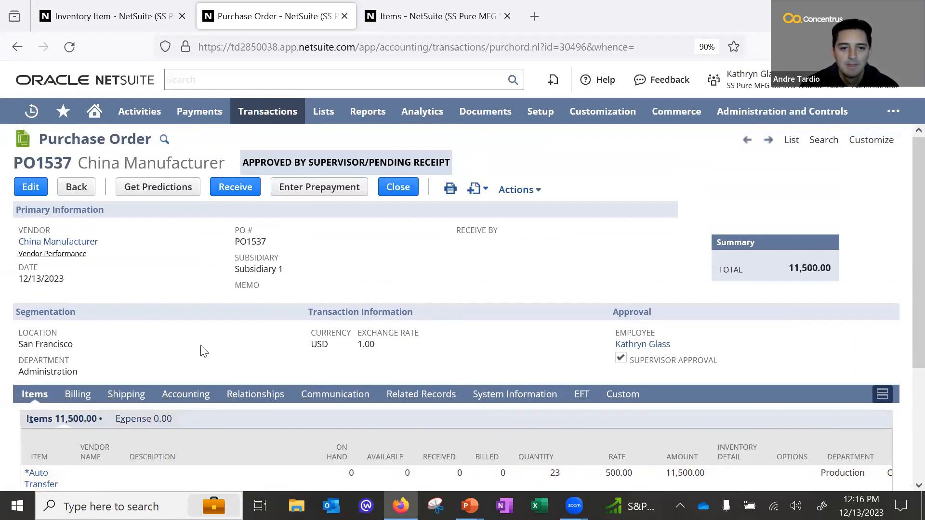
scroll(135, 390, "down", 3)
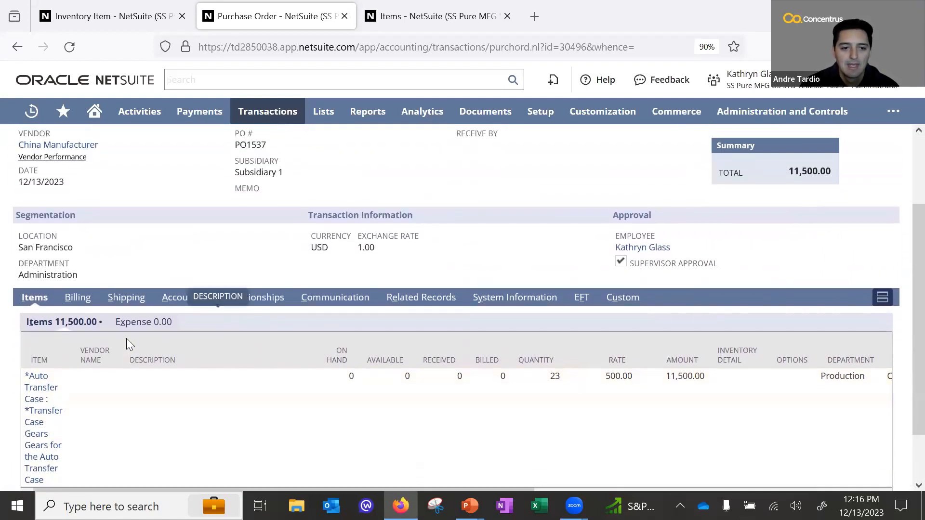